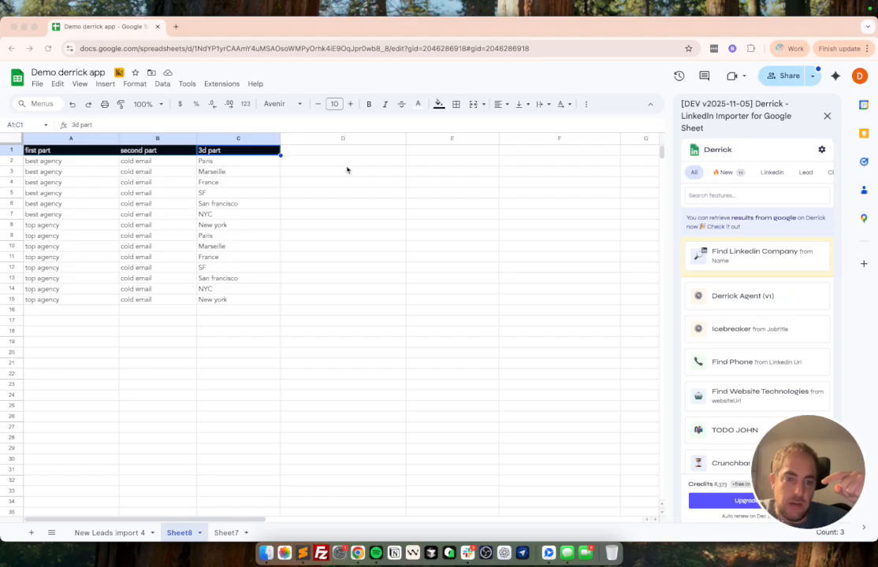
Search Google for "google workspace marketplace" in a new tab and open the Marketplace site
{"action": "left_click", "coordinate": [176, 26]}
{"action": "type", "text": "google"}
{"action": "key", "text": "Return"}
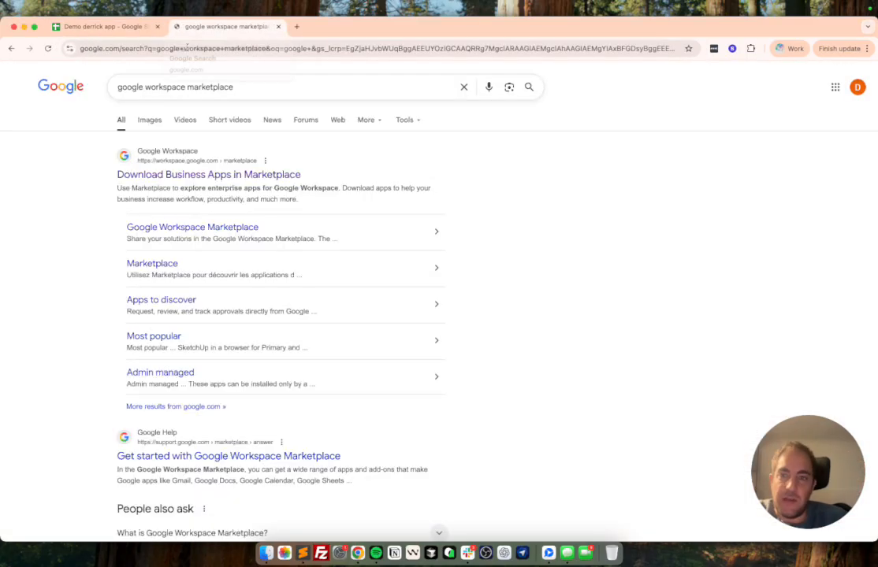
{"action": "left_click", "coordinate": [167, 175]}
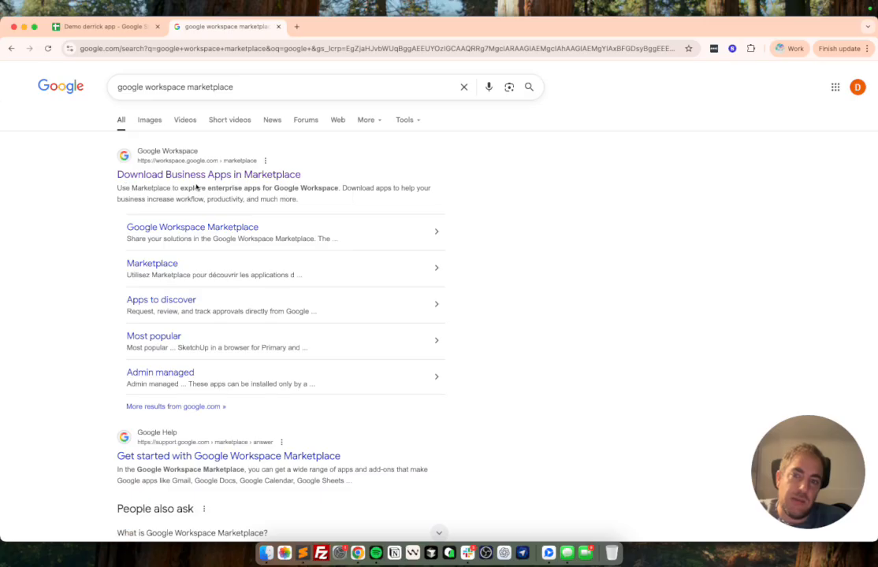
Search the marketplace for "derrick" and view the LinkedIn, Email, Phone Finder & IA — Derrick listing, closing its tab when done
{"action": "left_click", "coordinate": [319, 78]}
{"action": "type", "text": "derrick"}
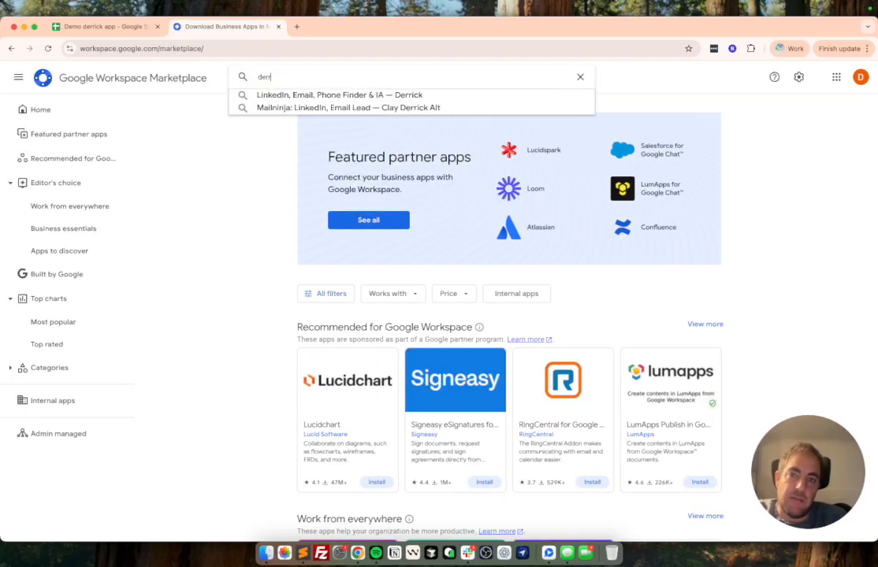
{"action": "left_click", "coordinate": [321, 95]}
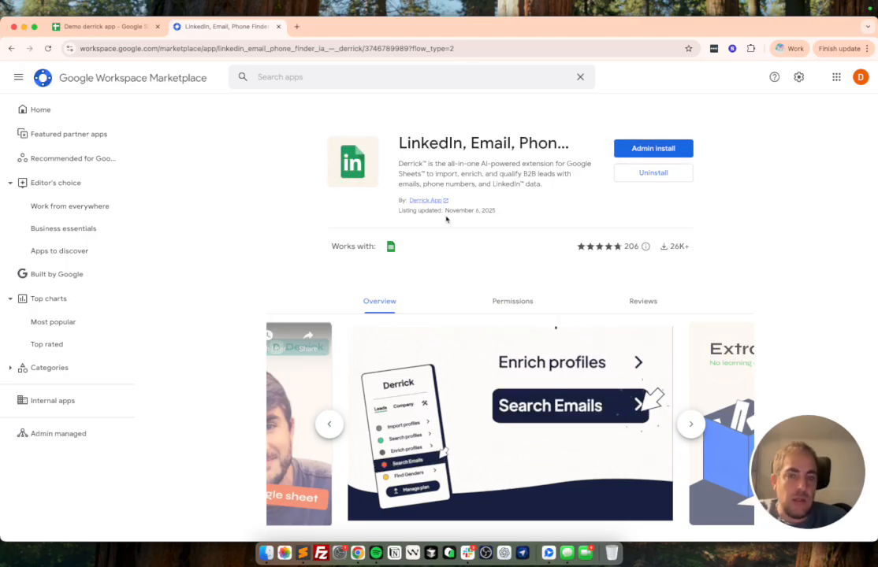
{"action": "left_click", "coordinate": [278, 26]}
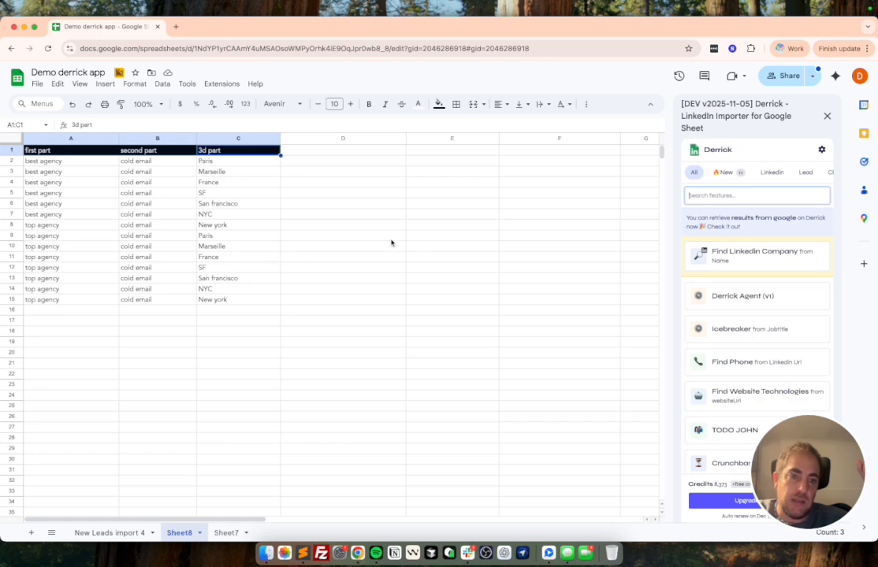
View the extension commands for LinkedIn, Email, Phone Finder & IA — Derrick, including Open sidebar, without running any
{"action": "left_click", "coordinate": [346, 213]}
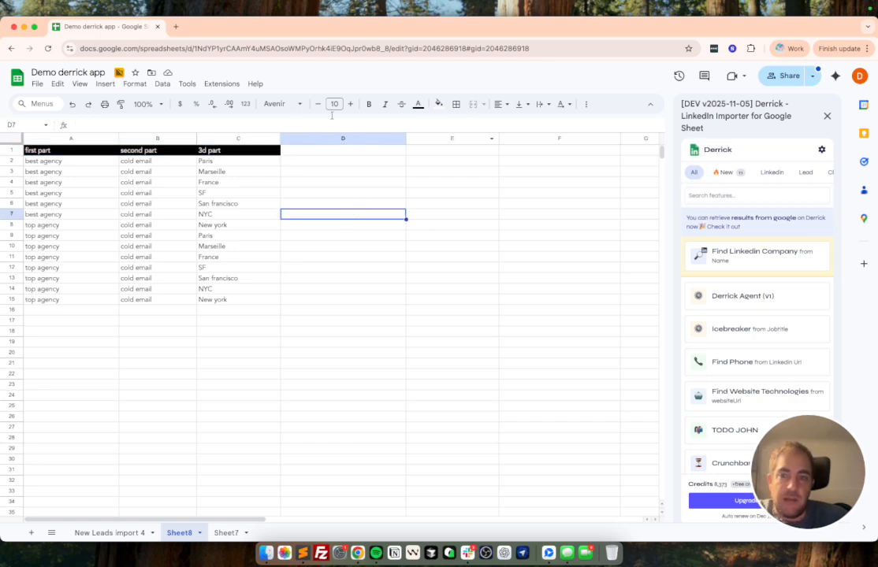
{"action": "left_click", "coordinate": [223, 84]}
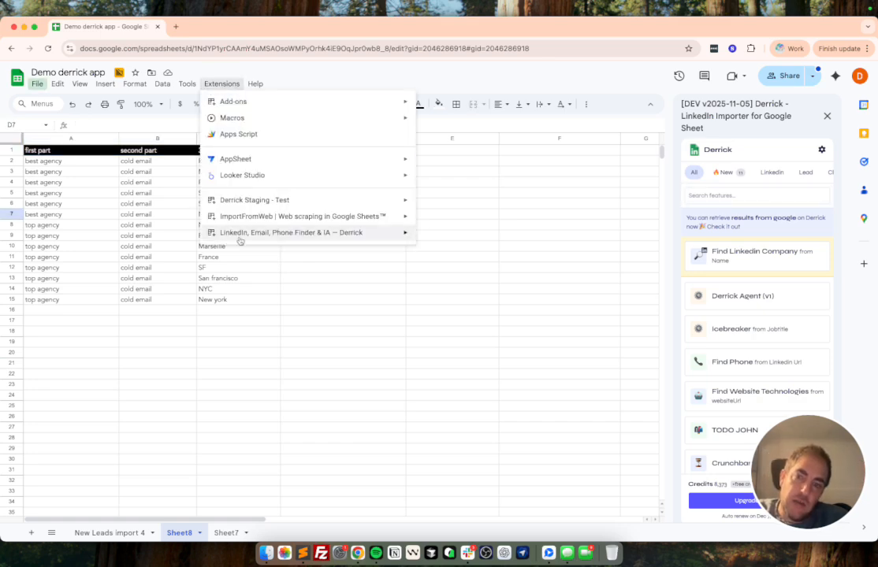
{"action": "mouse_move", "coordinate": [242, 236]}
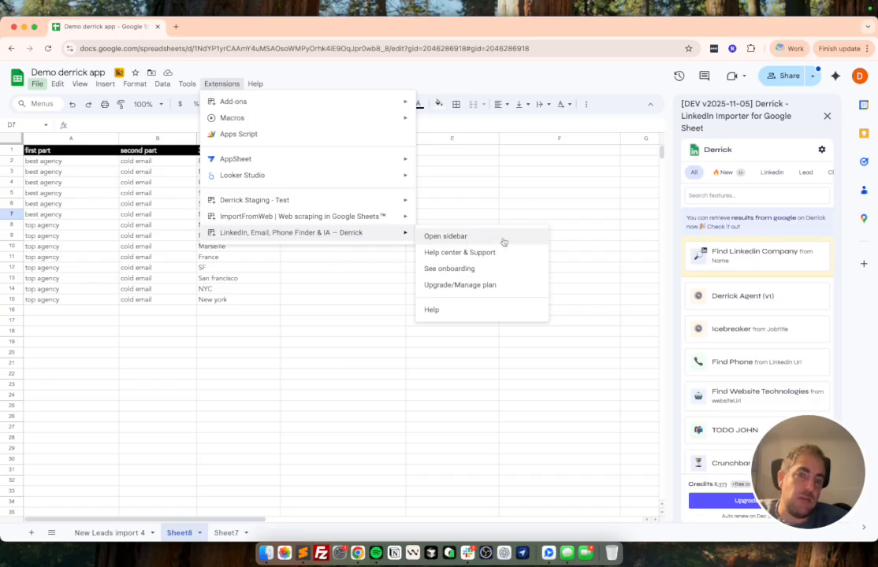
{"action": "left_click", "coordinate": [594, 193]}
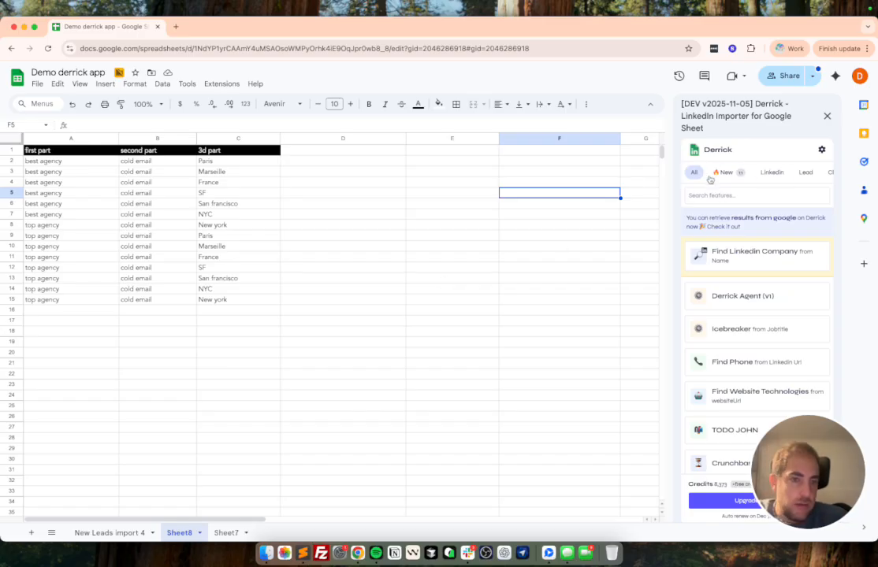
Browse Derrick's feature list and filter it to the Google category
{"action": "scroll", "coordinate": [735, 282], "scroll_direction": "down", "scroll_amount": 15}
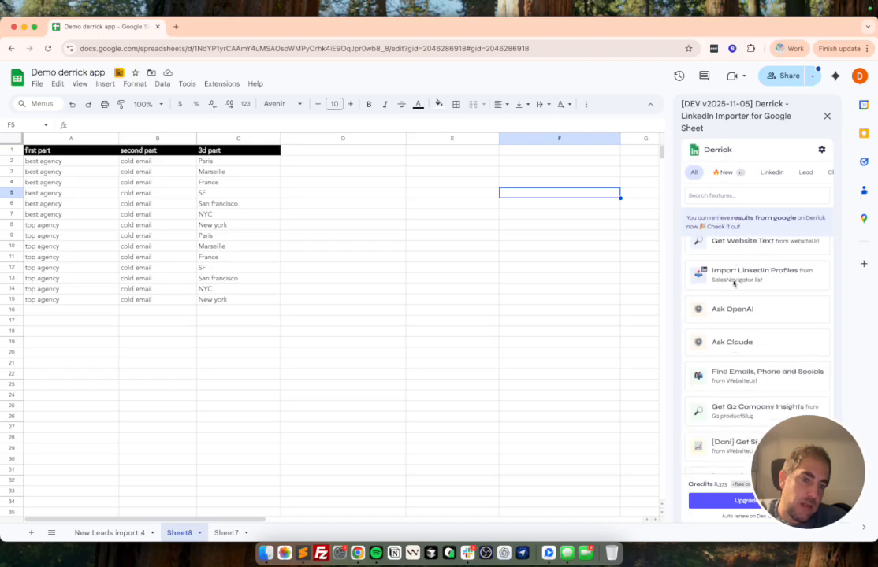
{"action": "scroll", "coordinate": [734, 284], "scroll_direction": "down", "scroll_amount": 6}
{"action": "scroll", "coordinate": [701, 276], "scroll_direction": "up", "scroll_amount": 20}
{"action": "scroll", "coordinate": [721, 174], "scroll_direction": "right", "scroll_amount": 5}
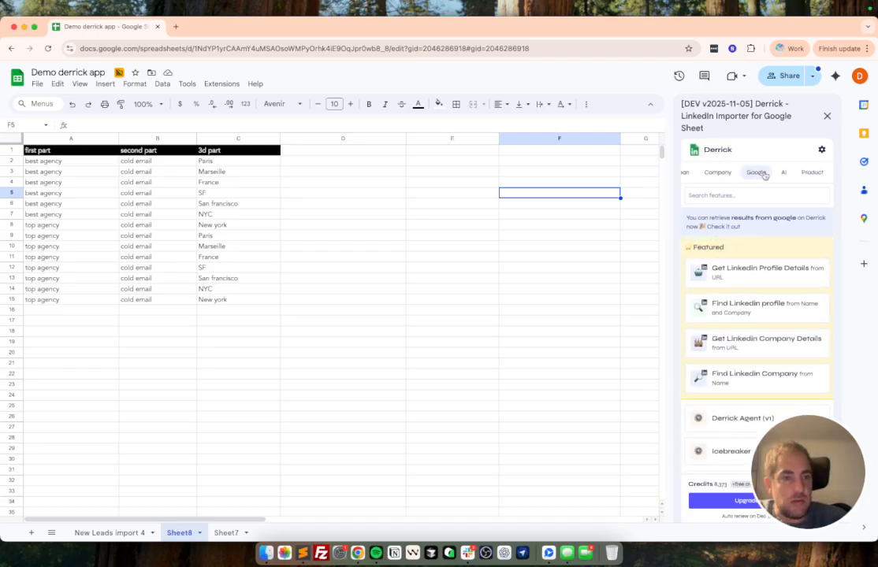
{"action": "left_click", "coordinate": [758, 173]}
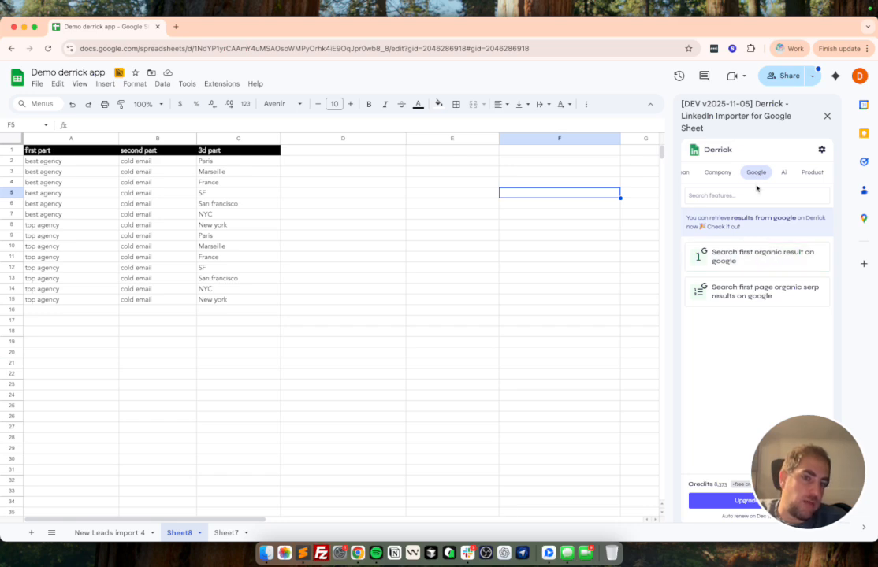
Search all Derrick features for "google" and open the Search first organic result on google feature
{"action": "scroll", "coordinate": [710, 175], "scroll_direction": "left", "scroll_amount": 3}
{"action": "left_click", "coordinate": [695, 173]}
{"action": "left_click", "coordinate": [705, 194]}
{"action": "type", "text": "google"}
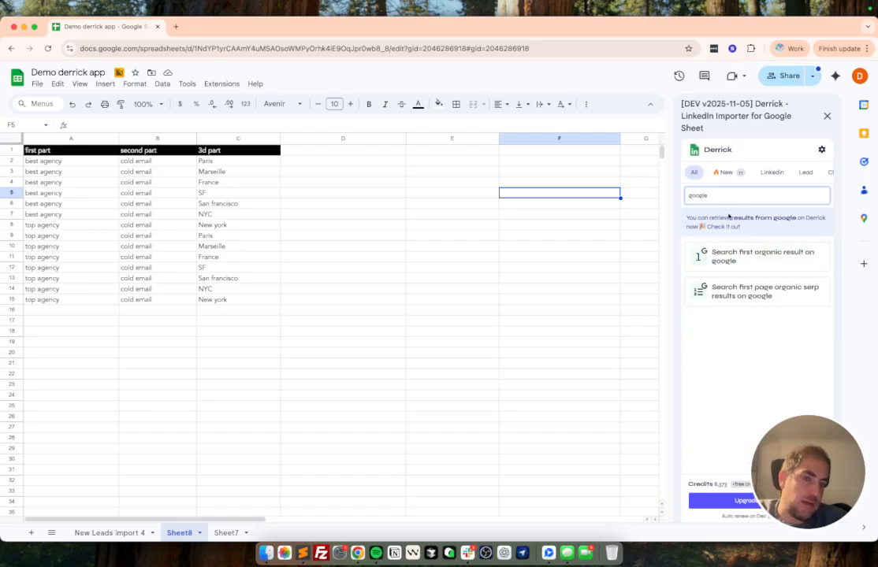
{"action": "left_click", "coordinate": [755, 256]}
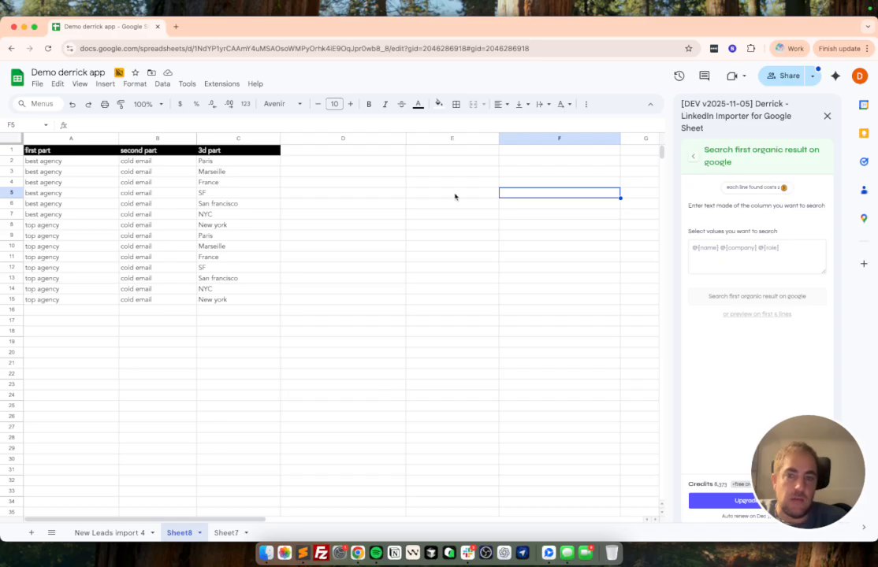
Examine the first part and second part columns alongside the empty search values field
{"action": "left_click", "coordinate": [361, 323]}
{"action": "left_click", "coordinate": [738, 258]}
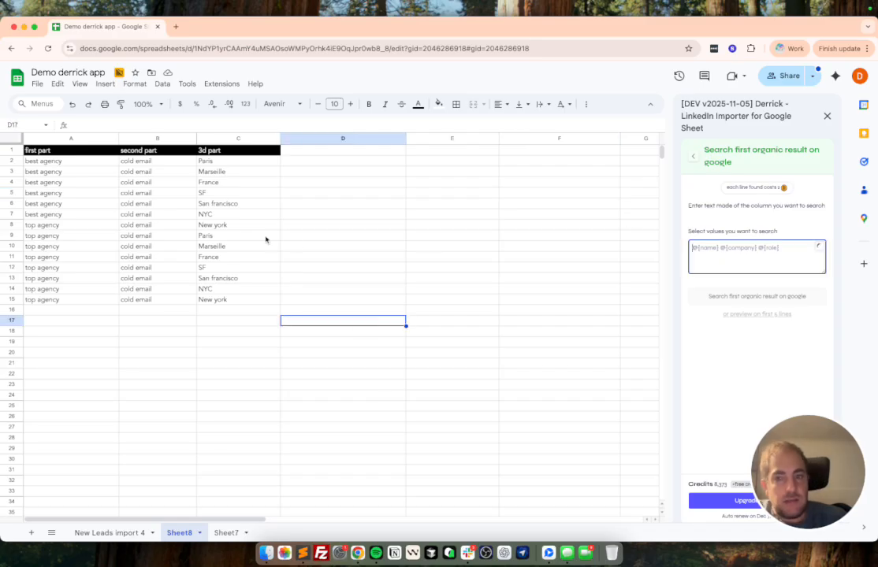
{"action": "left_click", "coordinate": [375, 193]}
{"action": "left_click_drag", "start_coordinate": [59, 150], "coordinate": [186, 497]}
{"action": "left_click", "coordinate": [756, 257]}
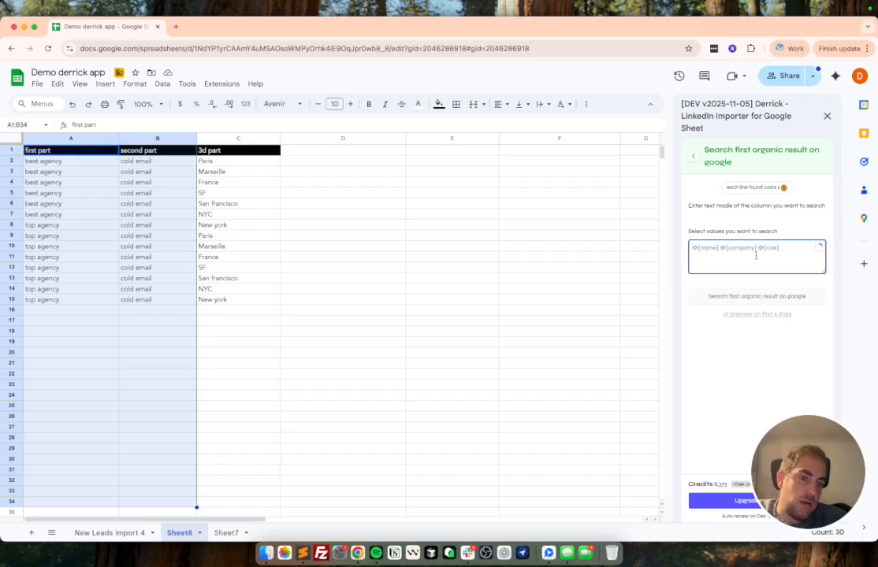
Select "best agency" in cell A2 and open a Google search for "google" in a new tab
{"action": "left_click", "coordinate": [347, 163]}
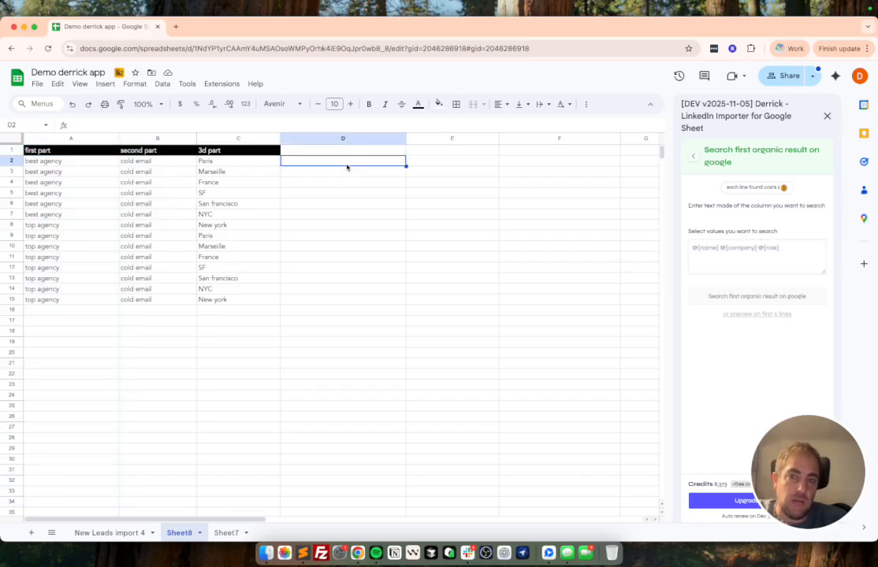
{"action": "key", "text": "Left"}
{"action": "key", "text": "Left"}
{"action": "key", "text": "Left"}
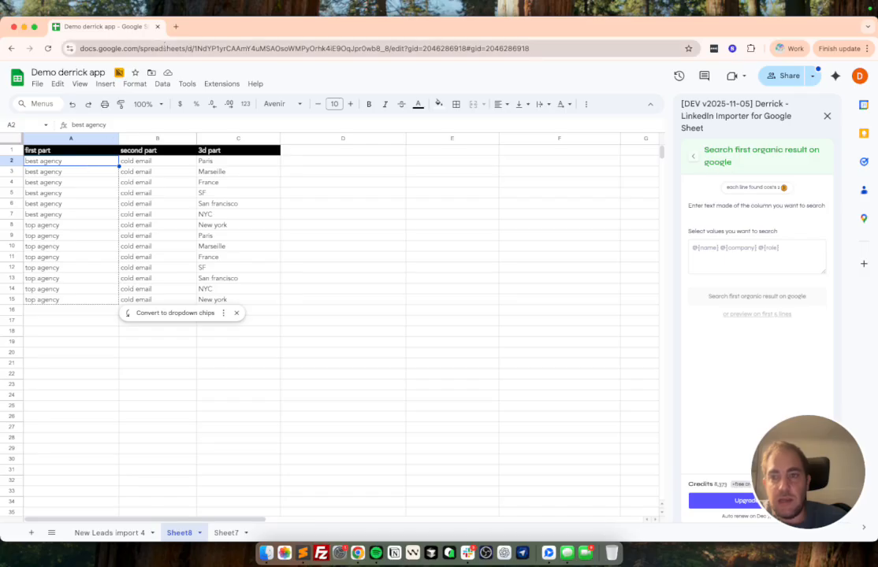
{"action": "left_click", "coordinate": [175, 27]}
{"action": "type", "text": "google"}
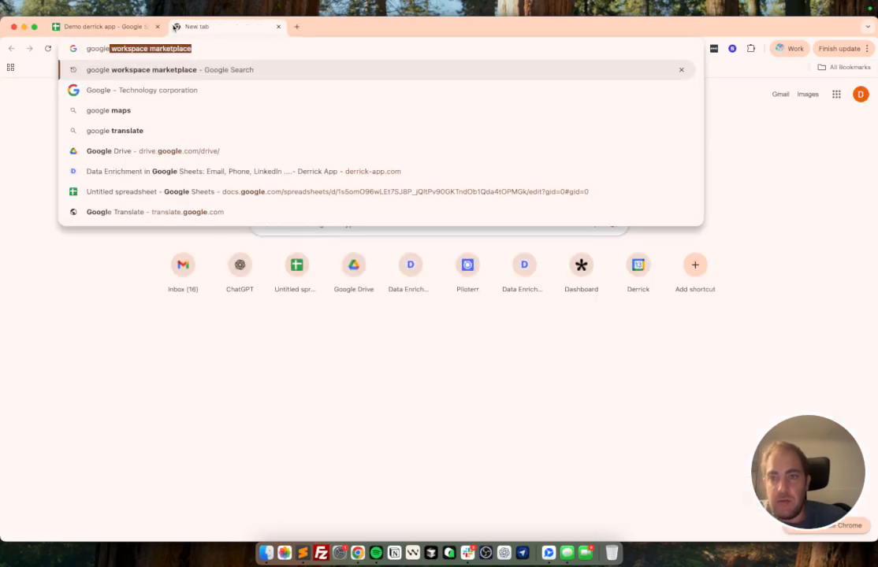
{"action": "key", "text": "Delete"}
{"action": "key", "text": "Return"}
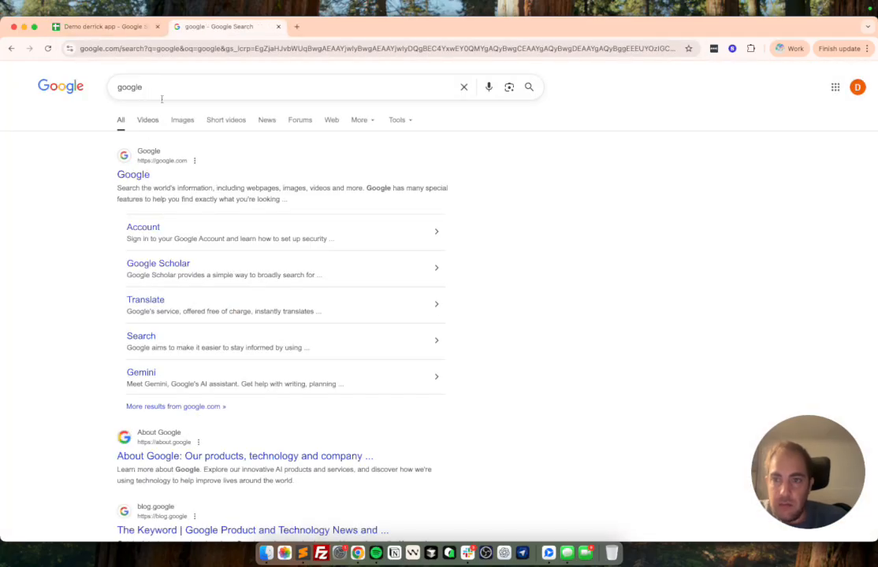
Copy "best agency" from the sheet and replace the Google query with it
{"action": "left_click", "coordinate": [119, 32]}
{"action": "key", "text": "super+c"}
{"action": "left_click", "coordinate": [219, 27]}
{"action": "double_click", "coordinate": [141, 88]}
{"action": "key", "text": "super+v"}
Append "cold email" from B2 and "Paris" from C2 to the Google query, copying each from the sheet
{"action": "left_click", "coordinate": [102, 26]}
{"action": "left_click", "coordinate": [137, 168]}
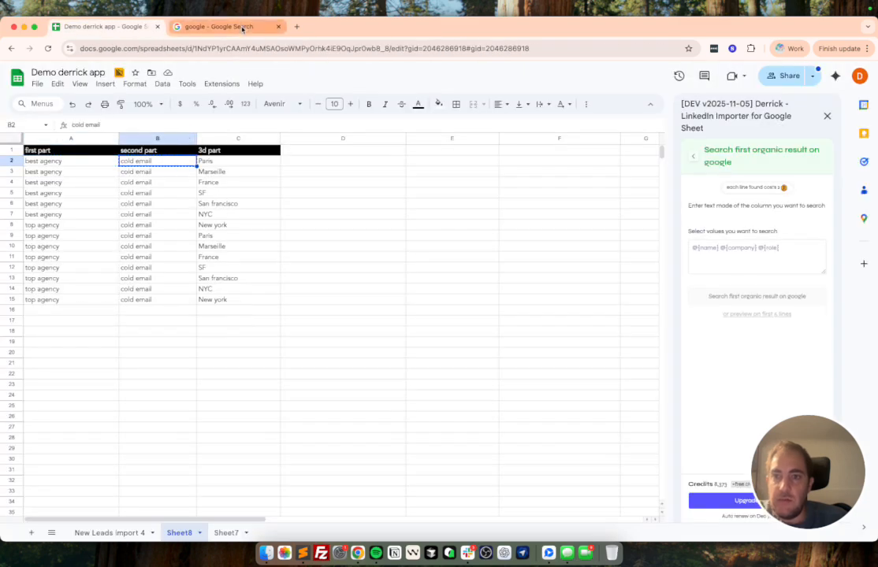
{"action": "left_click", "coordinate": [217, 26]}
{"action": "key", "text": "super+v"}
{"action": "left_click", "coordinate": [103, 26]}
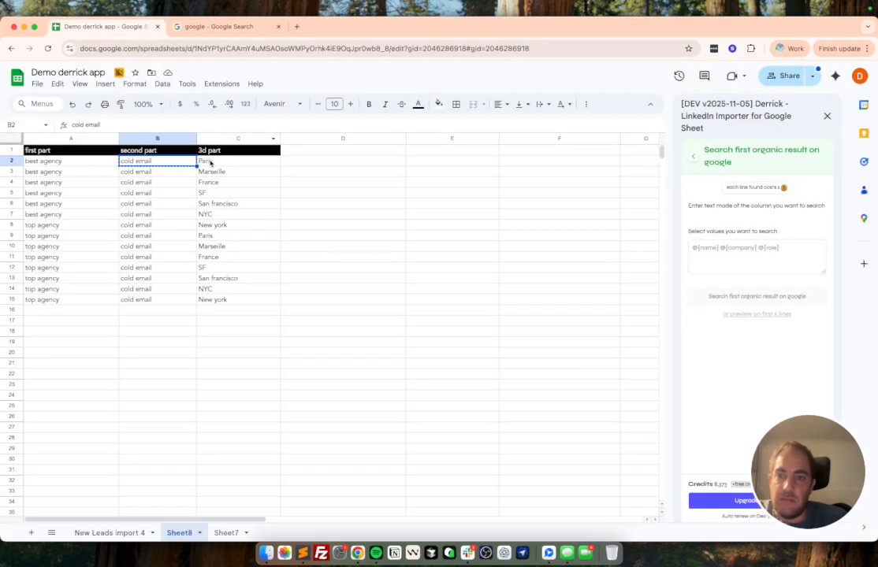
{"action": "left_click", "coordinate": [211, 162]}
{"action": "left_click", "coordinate": [220, 28]}
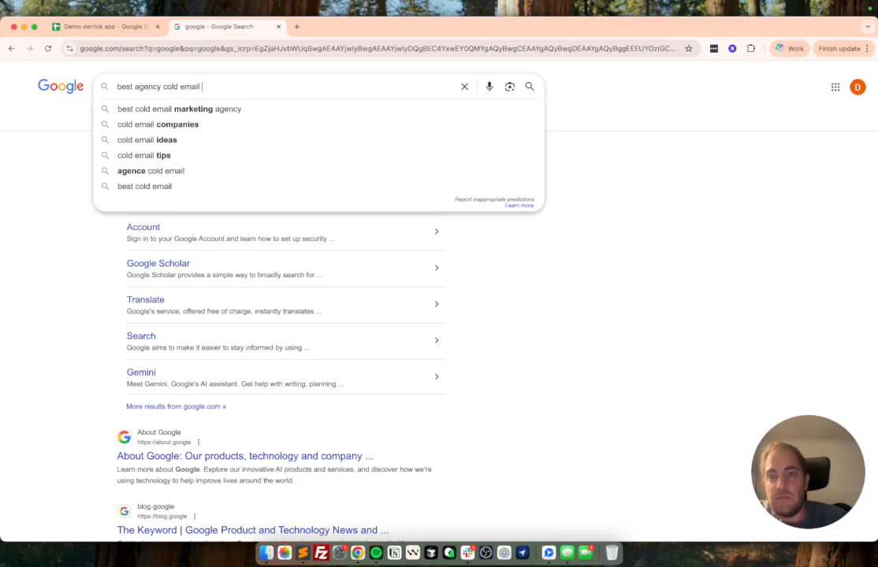
{"action": "key", "text": "super+v"}
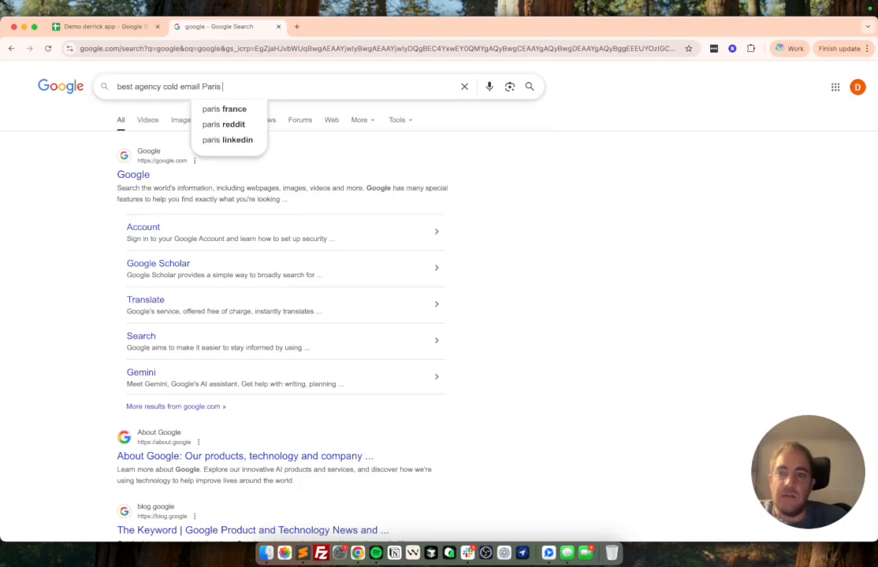
Review the keyword combinations in rows 3 to 6 of the sheet by highlighting columns A to C row by row
{"action": "left_click", "coordinate": [103, 26]}
{"action": "left_click_drag", "start_coordinate": [43, 171], "coordinate": [225, 175]}
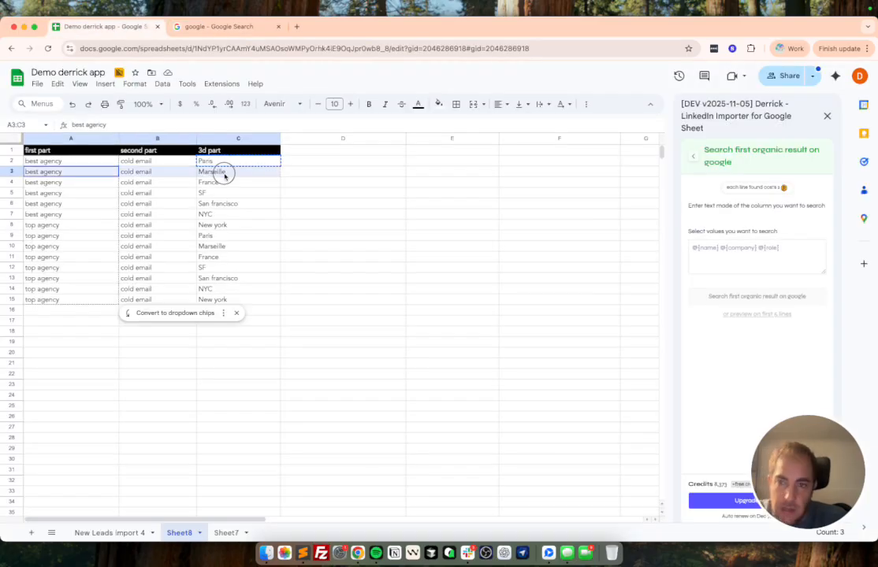
{"action": "left_click_drag", "start_coordinate": [43, 182], "coordinate": [239, 180]}
{"action": "left_click_drag", "start_coordinate": [55, 193], "coordinate": [213, 196]}
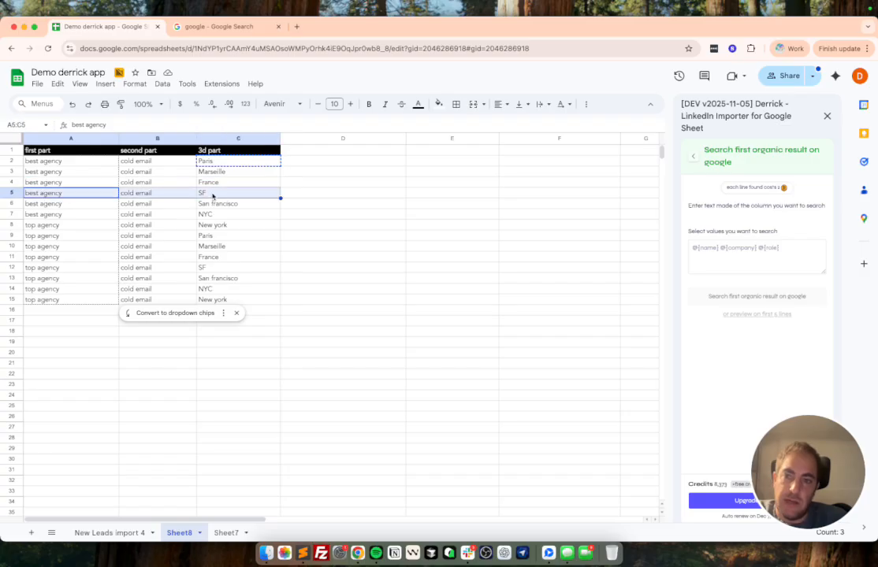
{"action": "left_click_drag", "start_coordinate": [72, 203], "coordinate": [207, 206]}
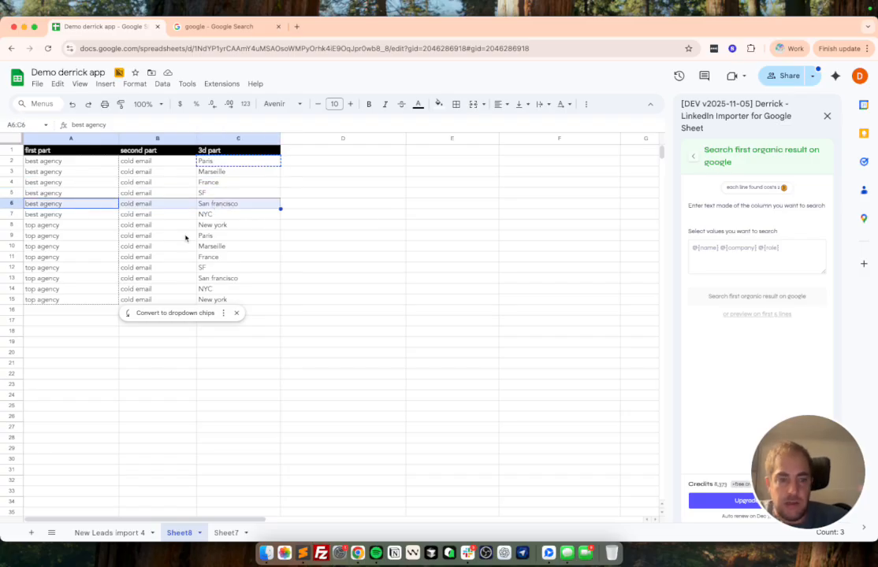
{"action": "left_click", "coordinate": [453, 257]}
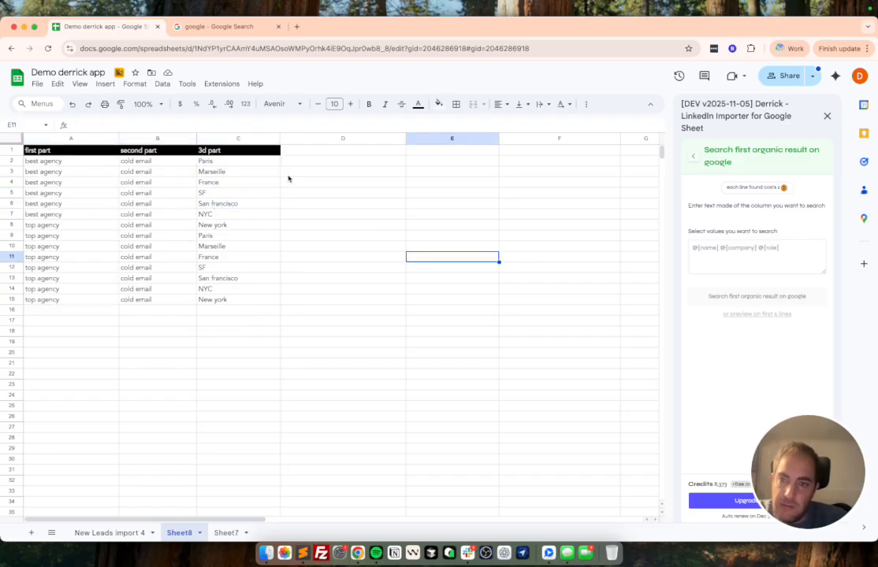
Build the search values from the first part, second part and 3d part column references, in that order
{"action": "left_click", "coordinate": [713, 249]}
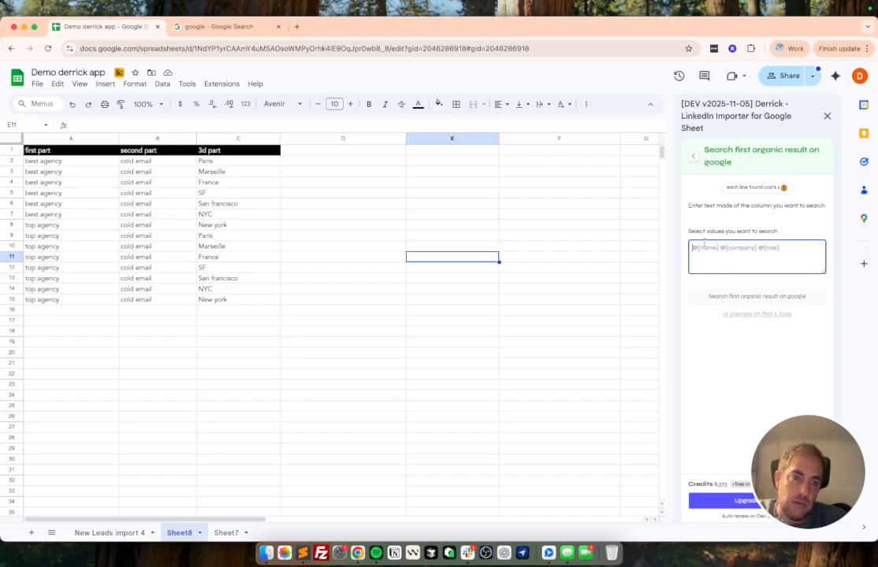
{"action": "type", "text": "@"}
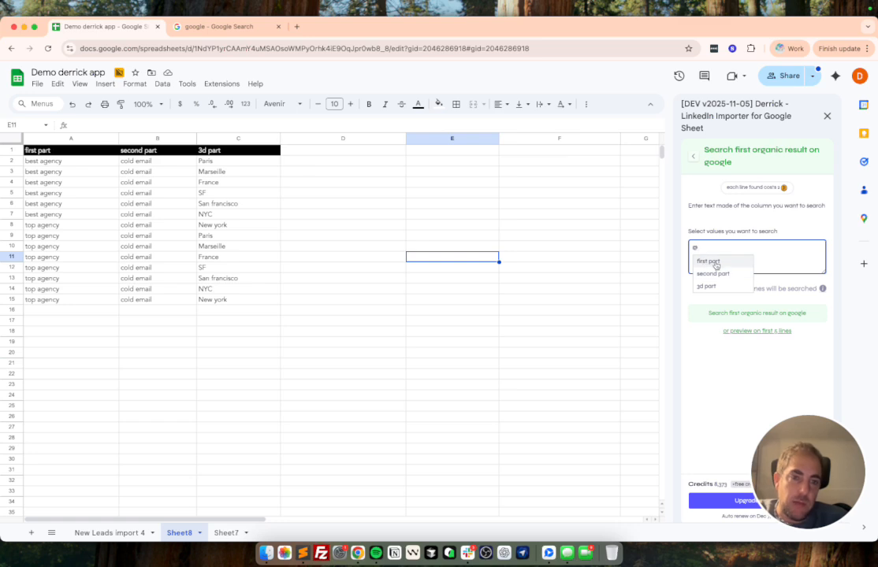
{"action": "left_click", "coordinate": [26, 163]}
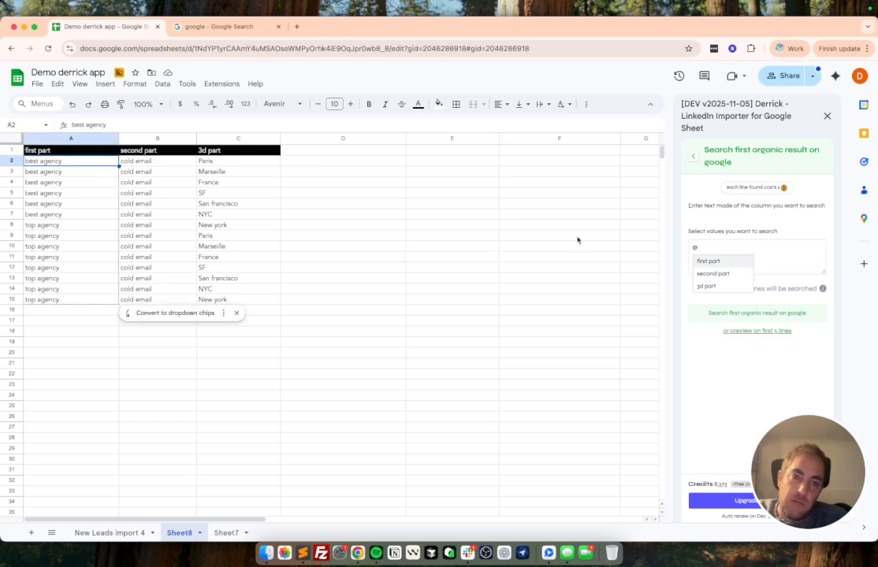
{"action": "left_click", "coordinate": [707, 263]}
{"action": "type", "text": "@"}
{"action": "left_click", "coordinate": [748, 273]}
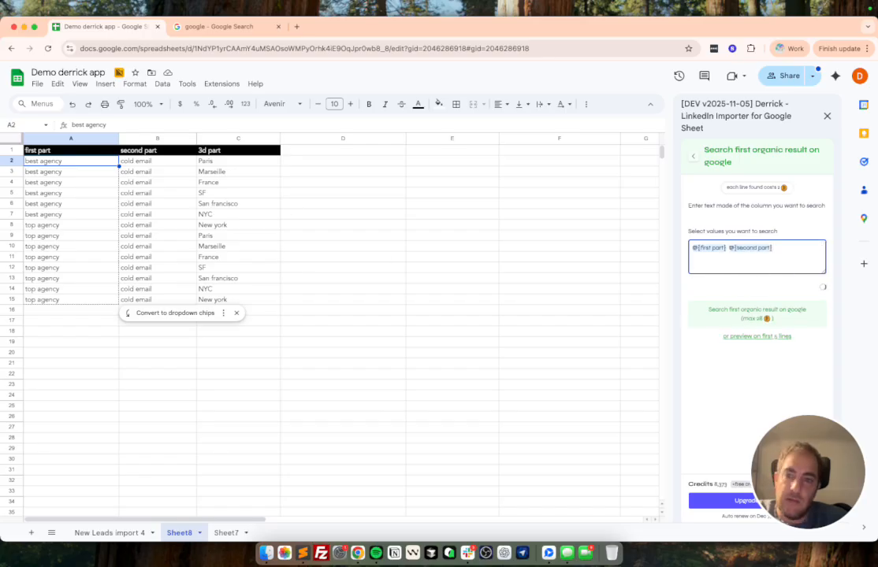
{"action": "type", "text": "@"}
{"action": "left_click", "coordinate": [777, 286]}
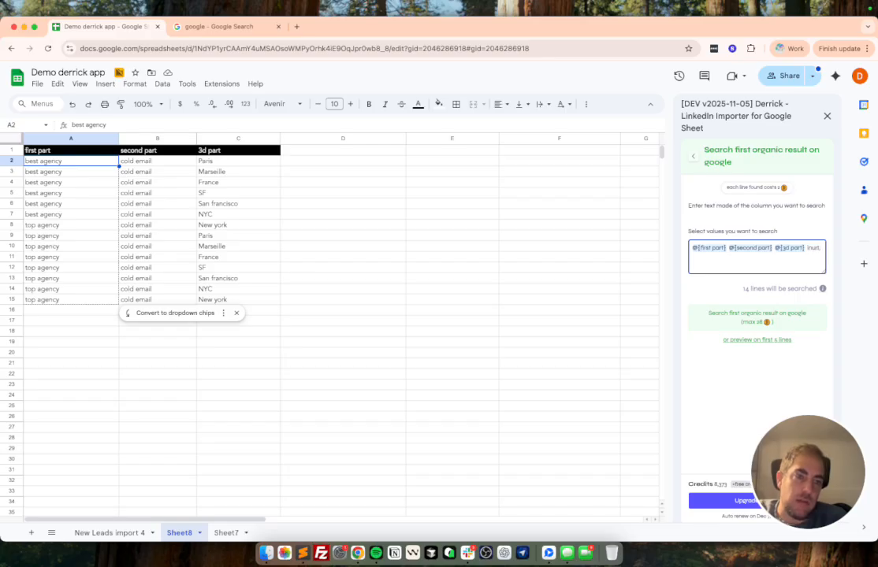
Append inurl:blog to the search values and run the preview on the first 5 lines
{"action": "type", "text": ":blog"}
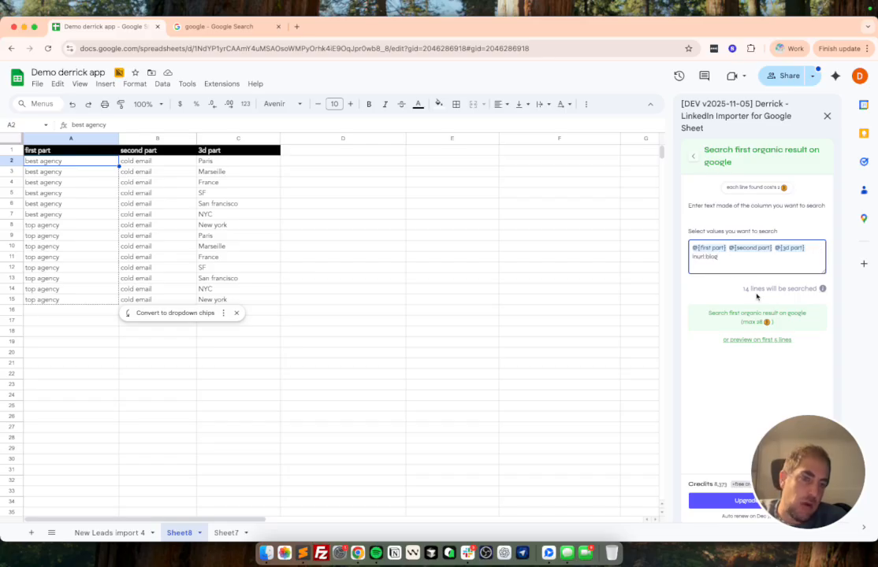
{"action": "left_click", "coordinate": [764, 340]}
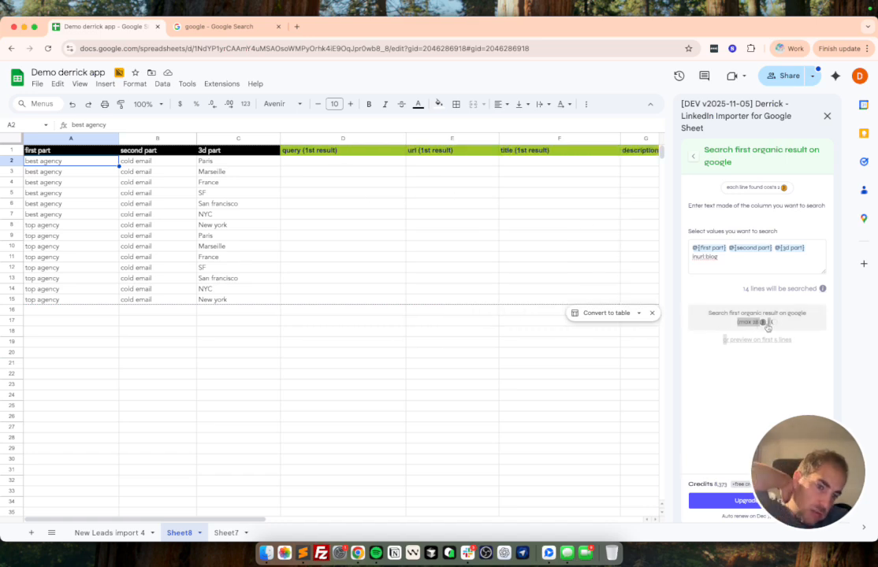
Highlight rows 2 to 6 of the sheet and check their result columns while the preview is processing
{"action": "left_click", "coordinate": [712, 323]}
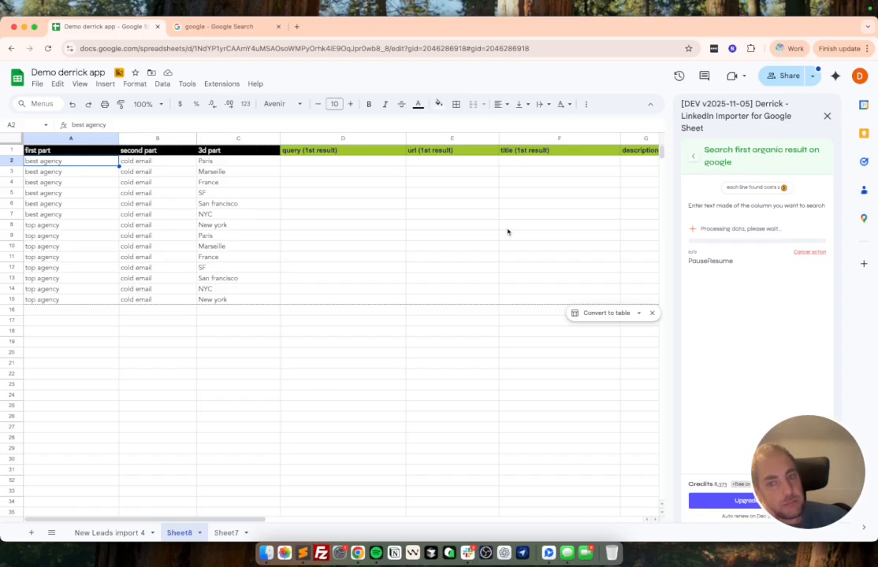
{"action": "left_click", "coordinate": [818, 154]}
{"action": "left_click_drag", "start_coordinate": [11, 161], "coordinate": [11, 206]}
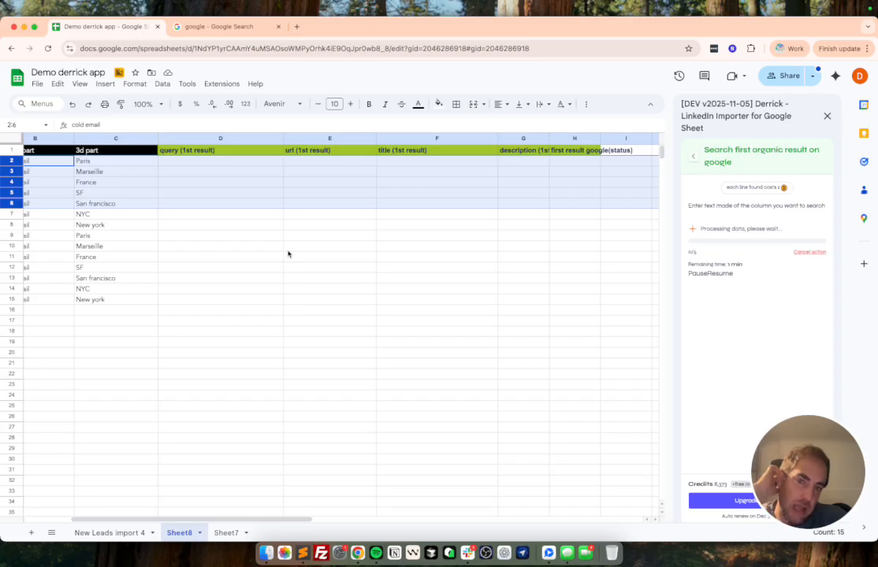
{"action": "scroll", "coordinate": [362, 180], "scroll_direction": "left", "scroll_amount": 5}
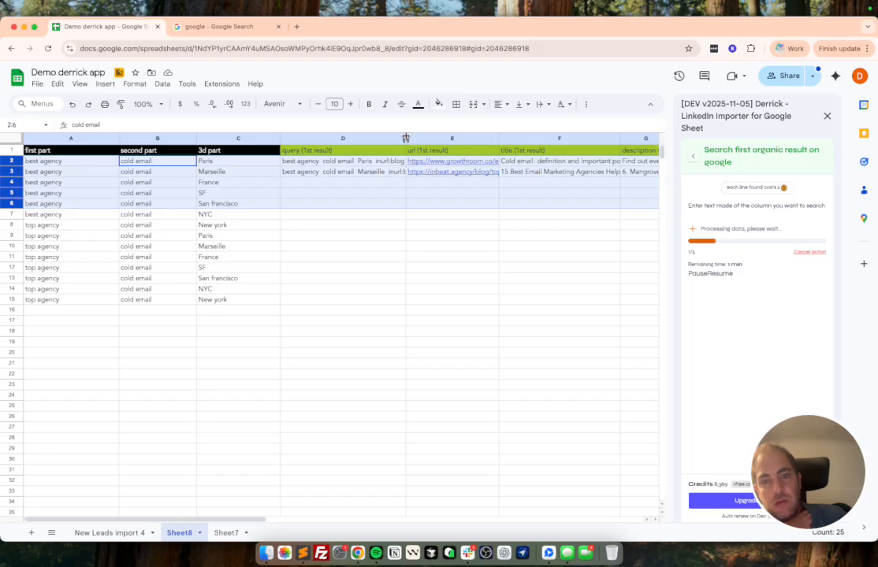
Widen the query (1st result) column and delete the extra space before "Paris" in cell D2
{"action": "left_click_drag", "start_coordinate": [405, 138], "coordinate": [442, 137]}
{"action": "left_click", "coordinate": [303, 160]}
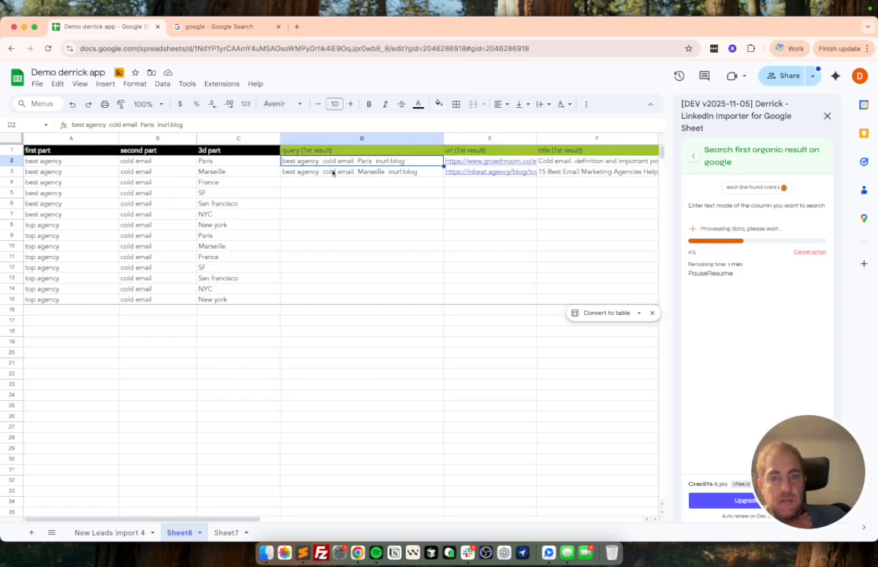
{"action": "double_click", "coordinate": [357, 161]}
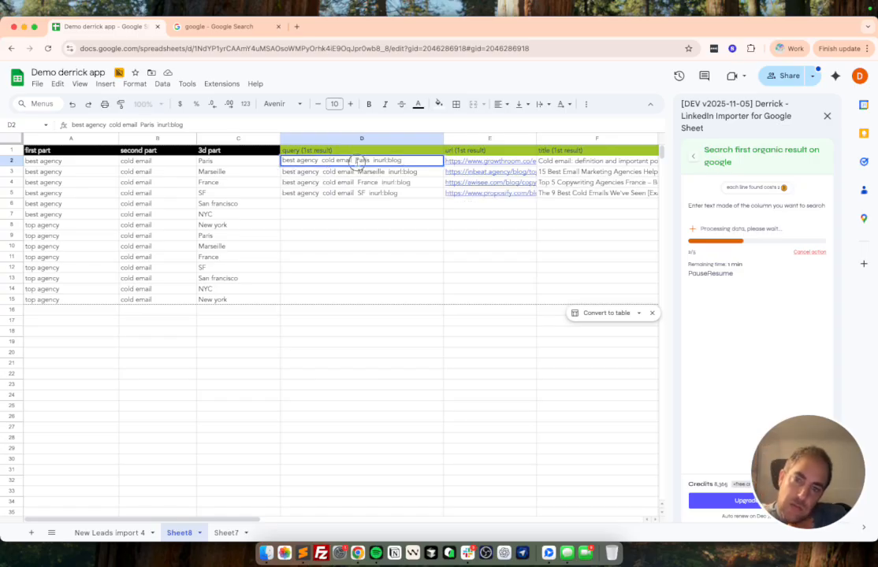
{"action": "left_click", "coordinate": [356, 161]}
{"action": "key", "text": "BackSpace"}
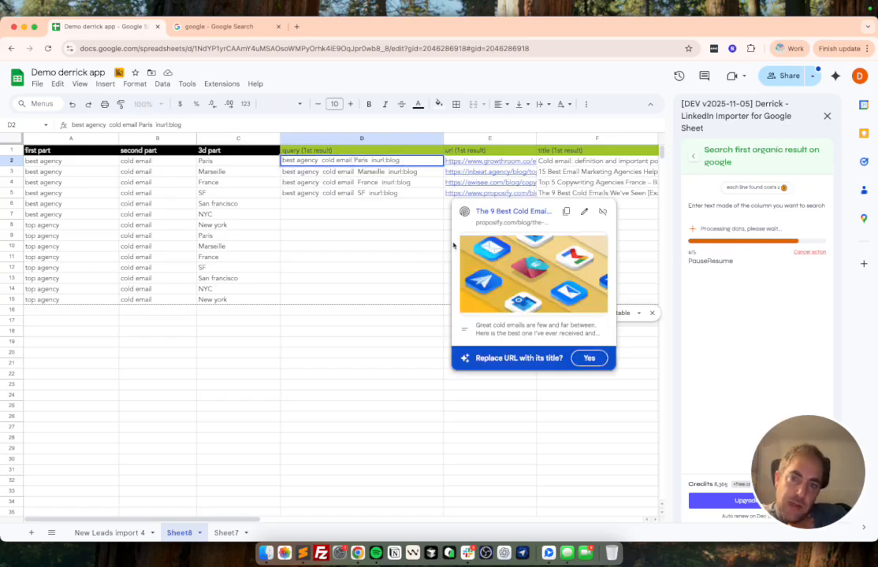
{"action": "left_click", "coordinate": [384, 256]}
Review the queries and URLs retrieved in rows 2 to 5, then examine the title in F3
{"action": "scroll", "coordinate": [416, 183], "scroll_direction": "right", "scroll_amount": 4}
{"action": "left_click_drag", "start_coordinate": [271, 161], "coordinate": [264, 197]}
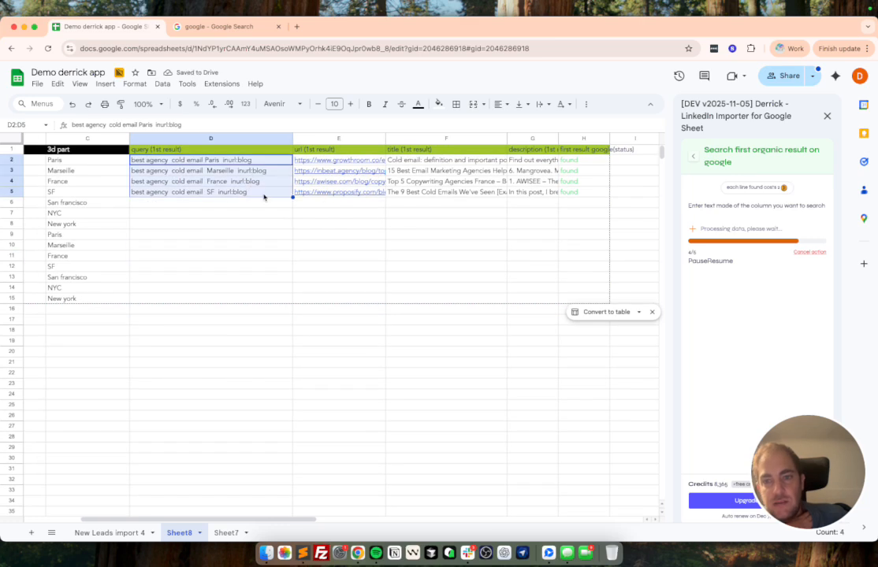
{"action": "left_click", "coordinate": [364, 162]}
{"action": "left_click_drag", "start_coordinate": [365, 161], "coordinate": [364, 194]}
{"action": "left_click", "coordinate": [427, 170]}
{"action": "scroll", "coordinate": [504, 178], "scroll_direction": "left", "scroll_amount": 5}
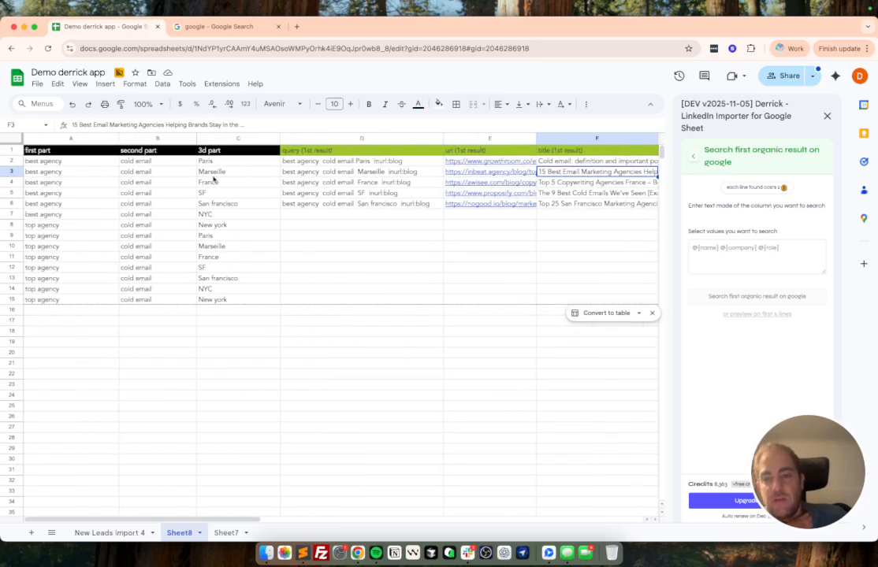
Examine the query, url, title and description results from row 2 down by highlighting them column by column
{"action": "left_click_drag", "start_coordinate": [315, 165], "coordinate": [314, 204]}
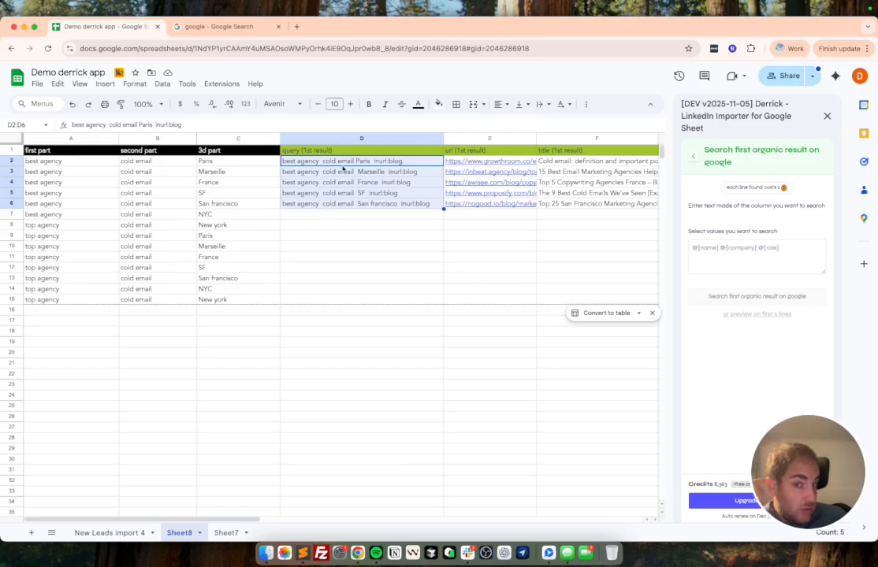
{"action": "scroll", "coordinate": [342, 167], "scroll_direction": "right", "scroll_amount": 5}
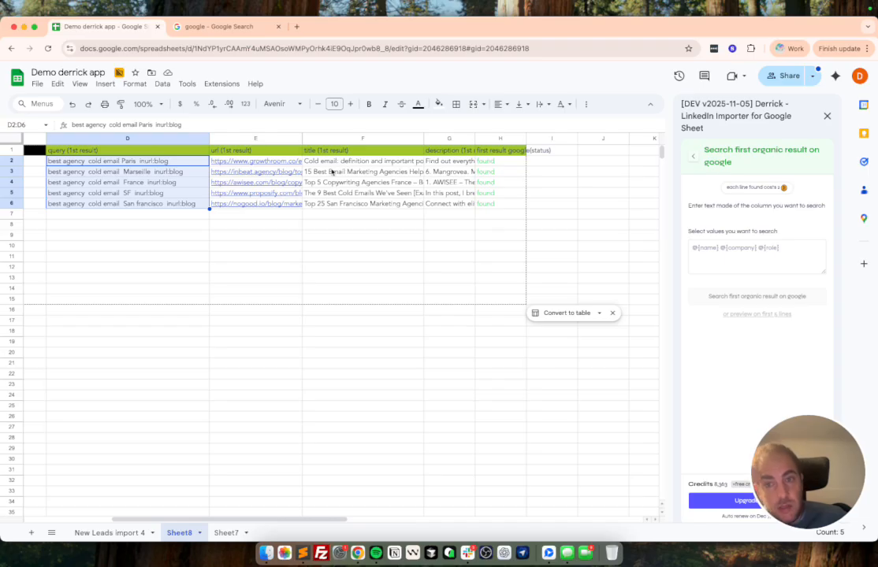
{"action": "left_click_drag", "start_coordinate": [256, 160], "coordinate": [256, 205]}
{"action": "left_click_drag", "start_coordinate": [354, 162], "coordinate": [368, 211]}
{"action": "left_click_drag", "start_coordinate": [429, 163], "coordinate": [443, 217]}
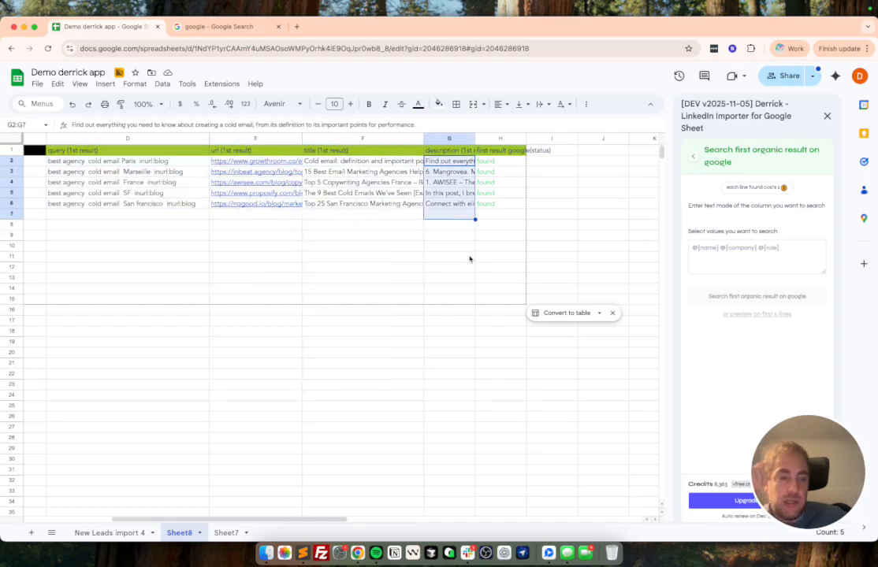
Search the Derrick features for "text" and open Get Website Text from websiteUrl
{"action": "left_click", "coordinate": [692, 162]}
{"action": "type", "text": "text"}
{"action": "left_click", "coordinate": [744, 256]}
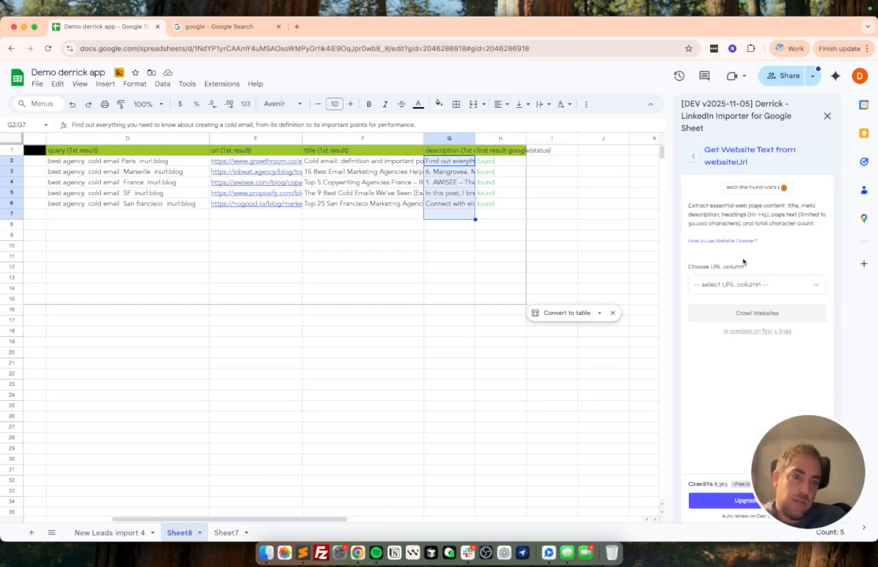
Choose url (1st result) as the URL column for the website crawl, then return to the feature list without running it
{"action": "left_click", "coordinate": [280, 138]}
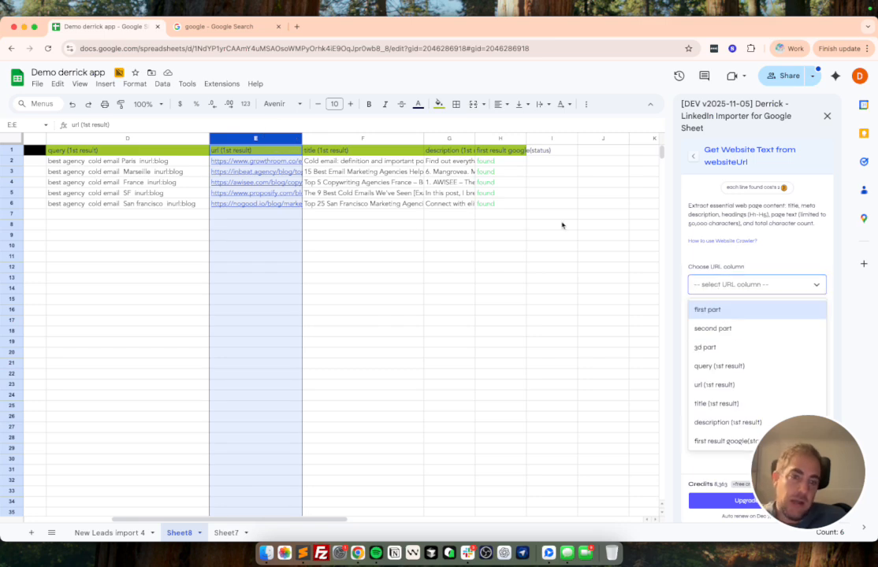
{"action": "type", "text": "url"}
{"action": "key", "text": "Return"}
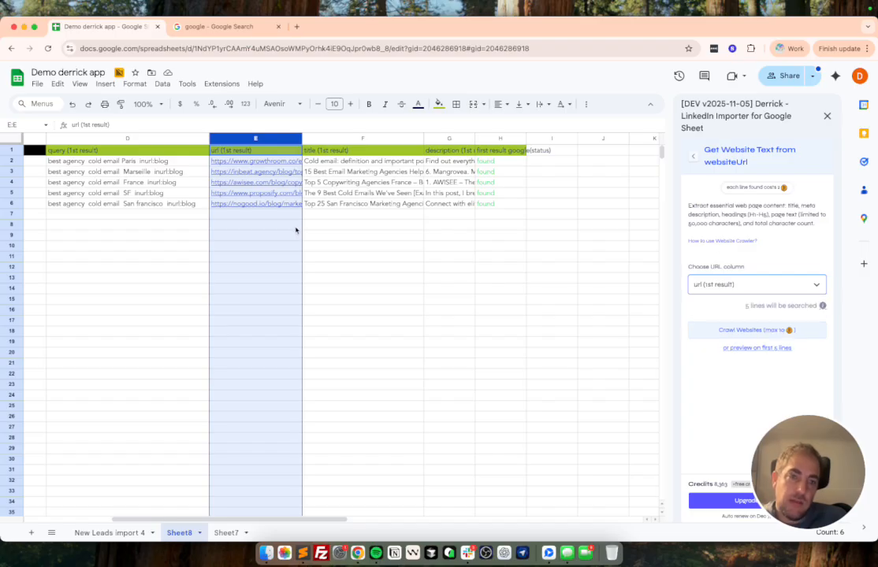
{"action": "left_click", "coordinate": [694, 157]}
{"action": "scroll", "coordinate": [551, 246], "scroll_direction": "left", "scroll_amount": 10}
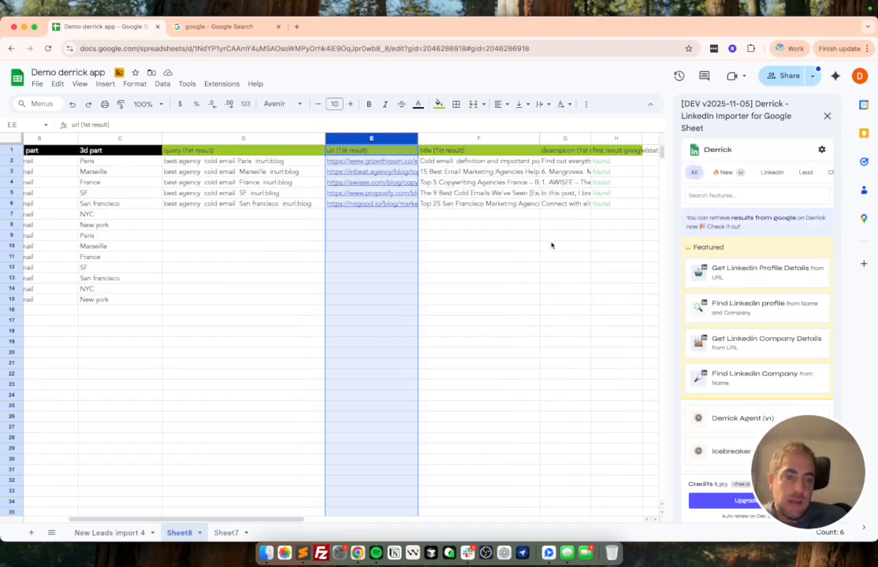